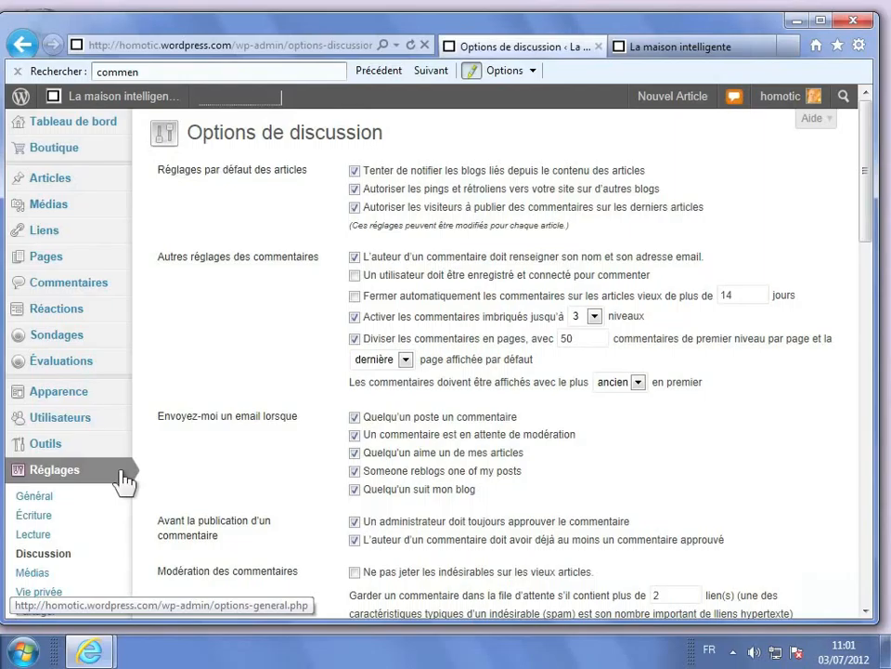
Disable visitor comments on the latest articles in the default article settings and save the discussion options.
scroll(124, 481, "down", 2)
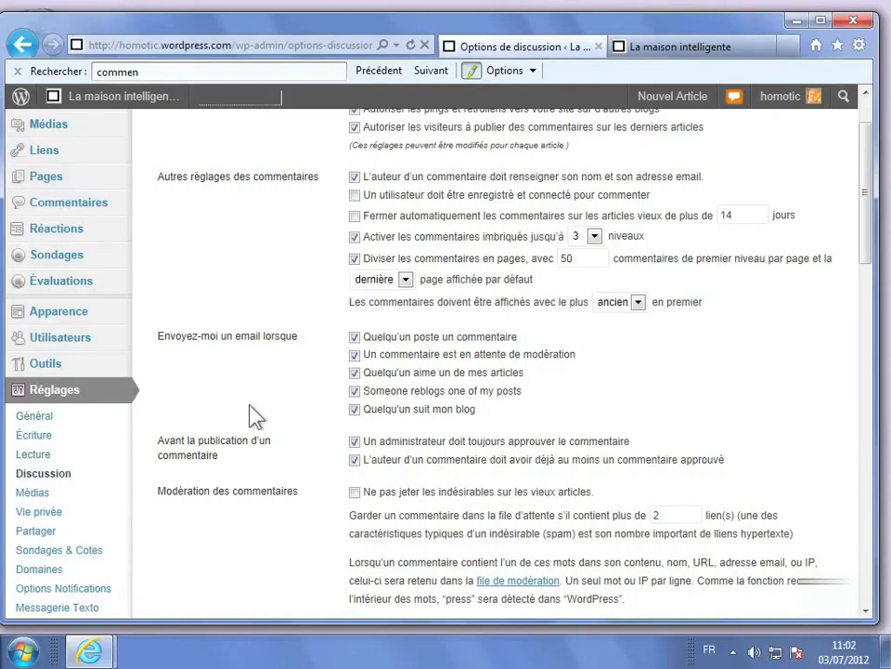
scroll(255, 418, "up", 2)
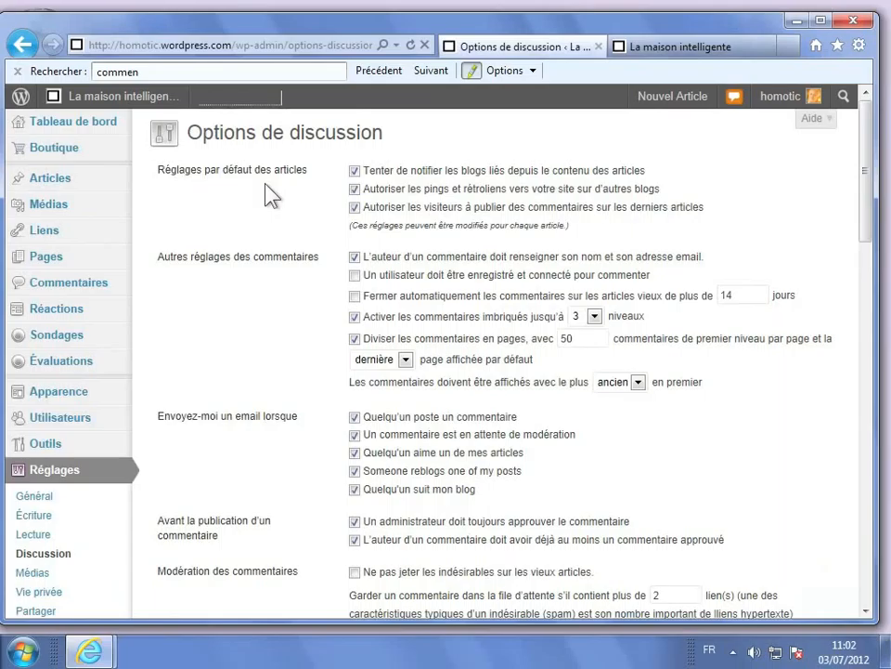
left_click(355, 208)
scroll(356, 220, "down", 12)
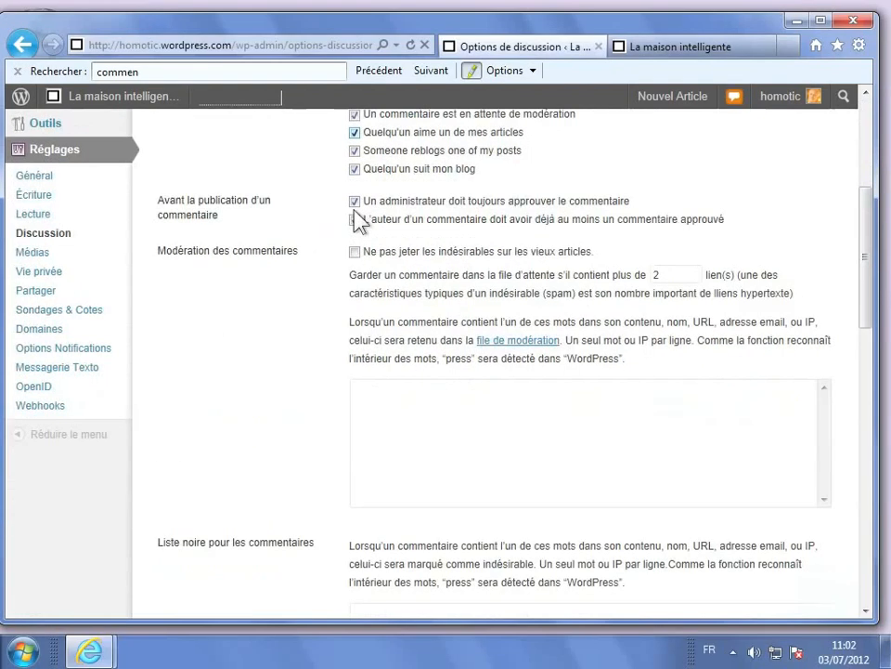
scroll(356, 220, "down", 4)
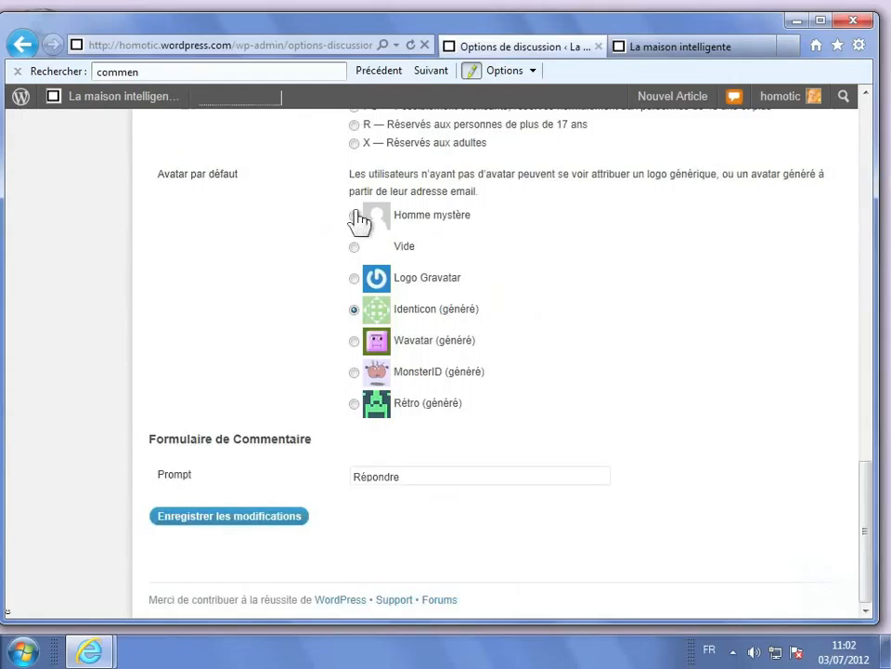
left_click(233, 521)
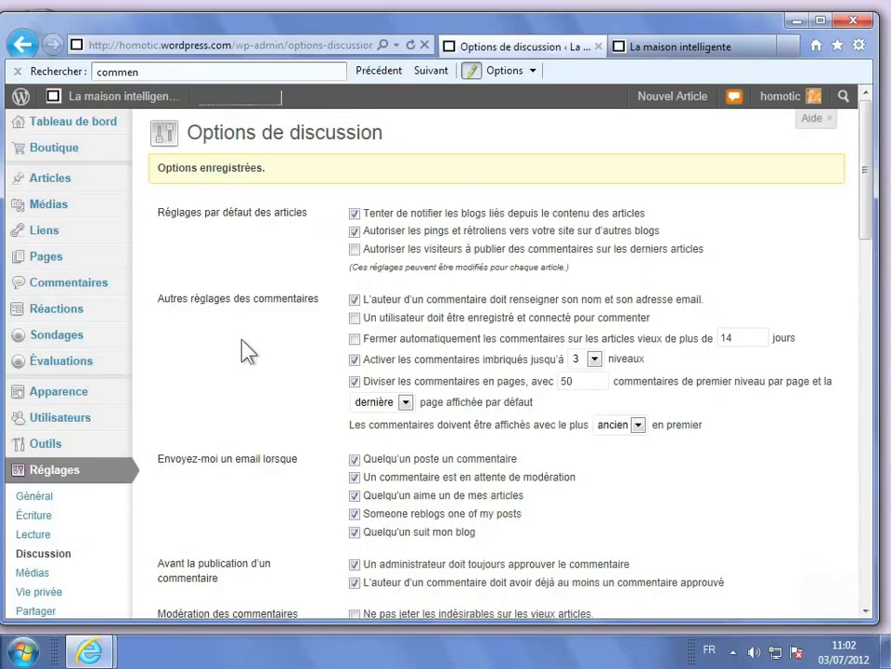
Open a bulk edit of the articles "Dossier de presse", "Sondage – enquête client" and "Résultats du sondage".
mouse_move(80, 176)
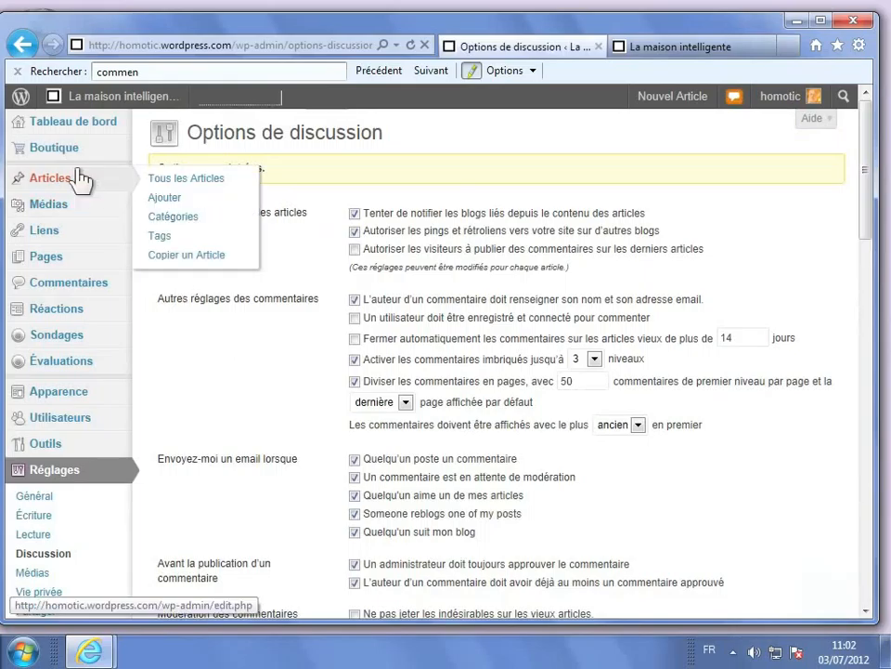
left_click(65, 180)
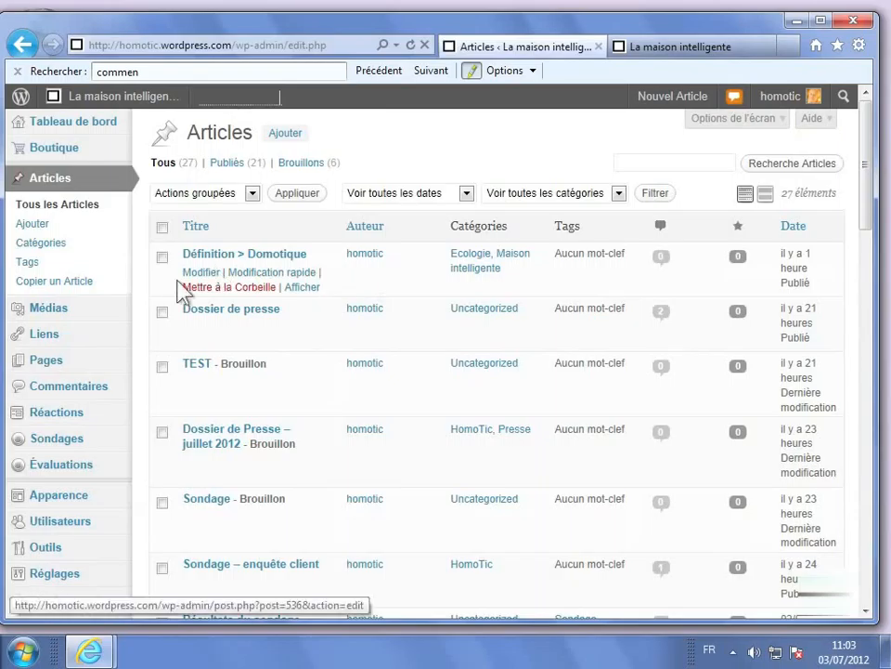
left_click(161, 312)
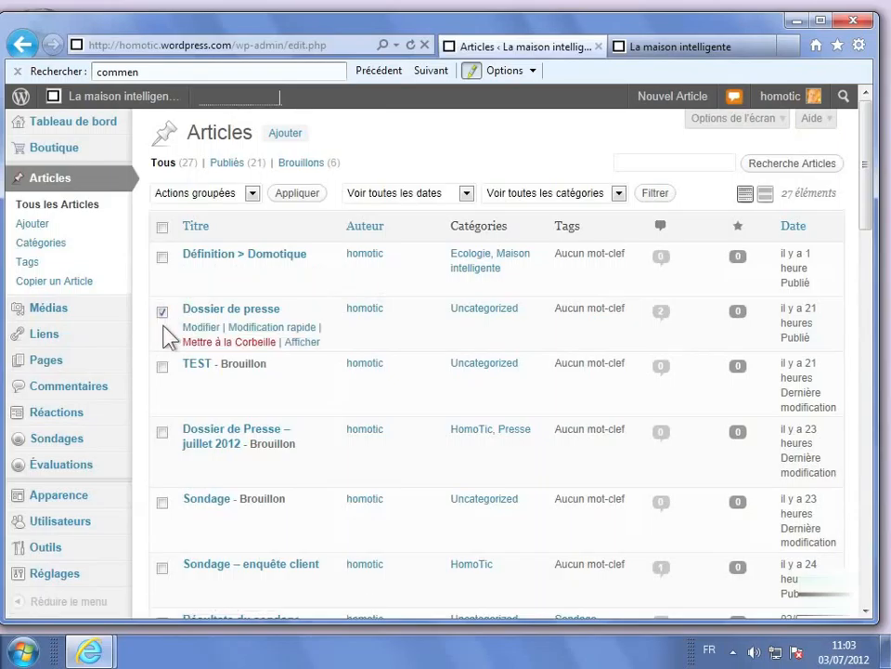
left_click(161, 432)
left_click(163, 503)
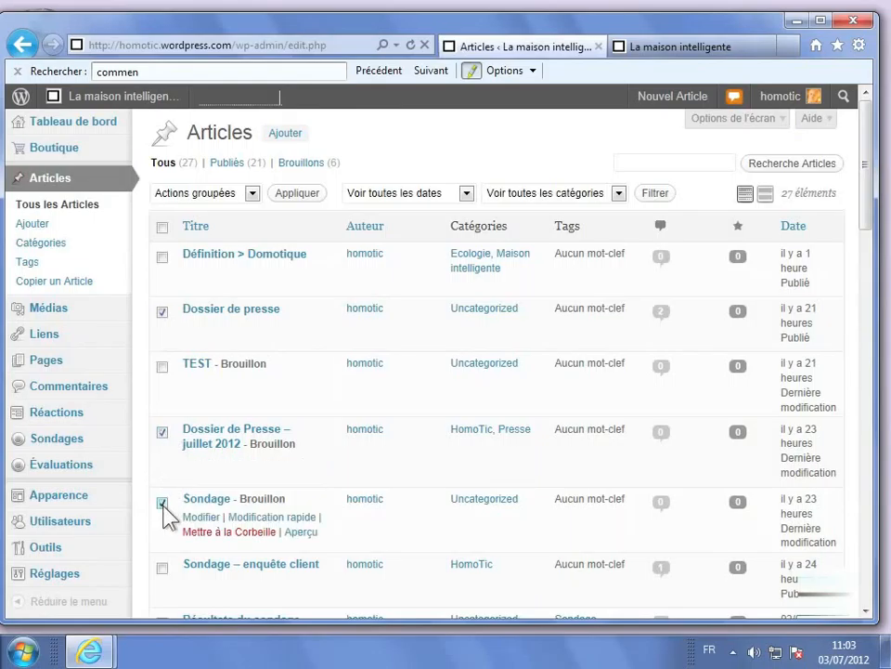
left_click(163, 503)
left_click(163, 433)
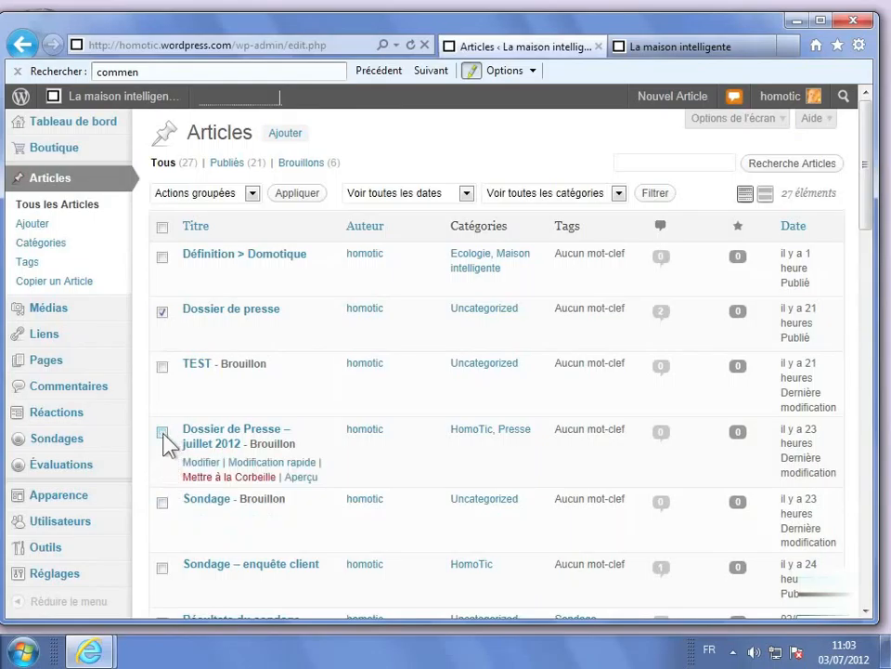
scroll(269, 492, "down", 2)
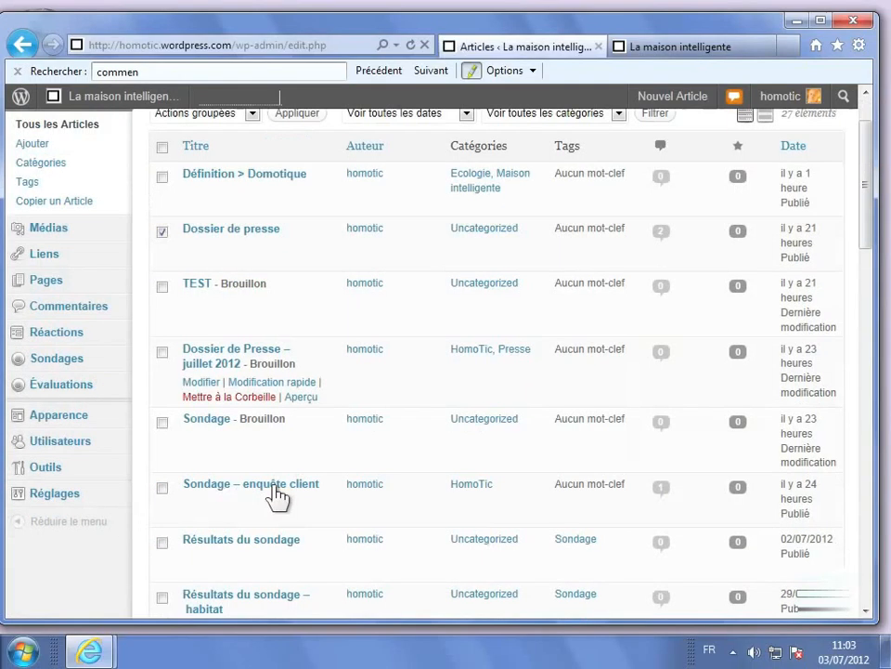
left_click(162, 488)
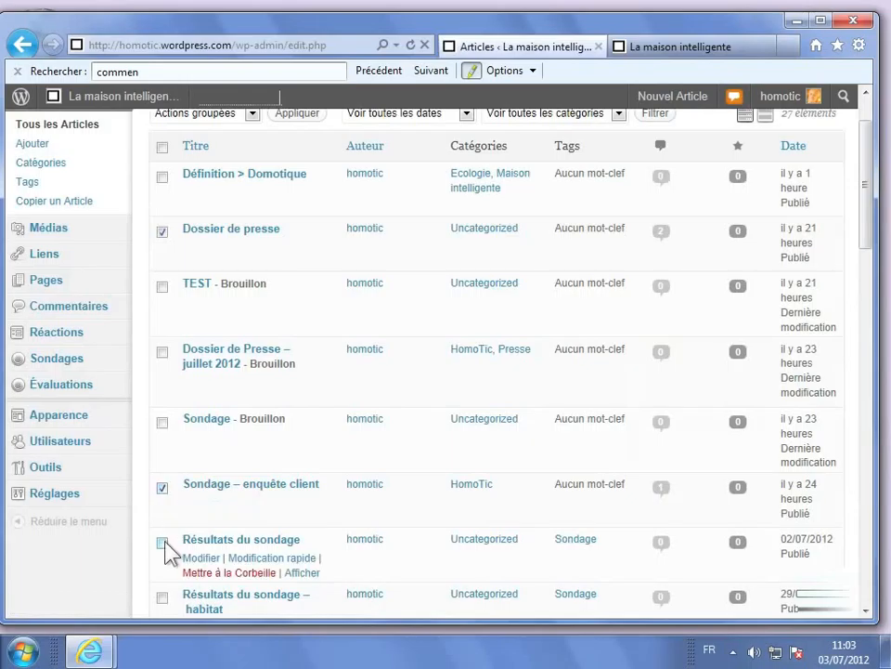
left_click(163, 543)
scroll(283, 543, "up", 1)
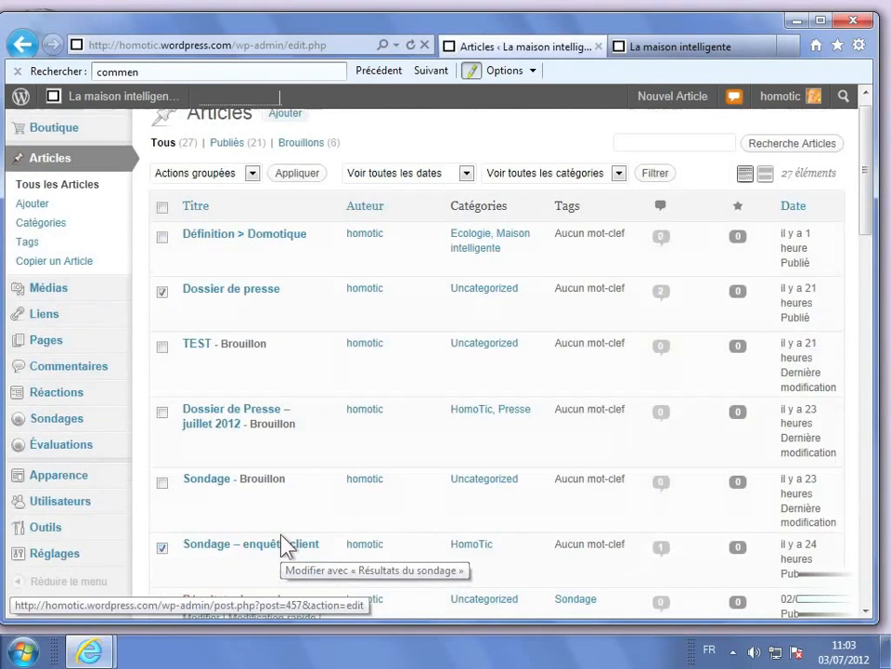
scroll(283, 544, "up", 1)
left_click(244, 192)
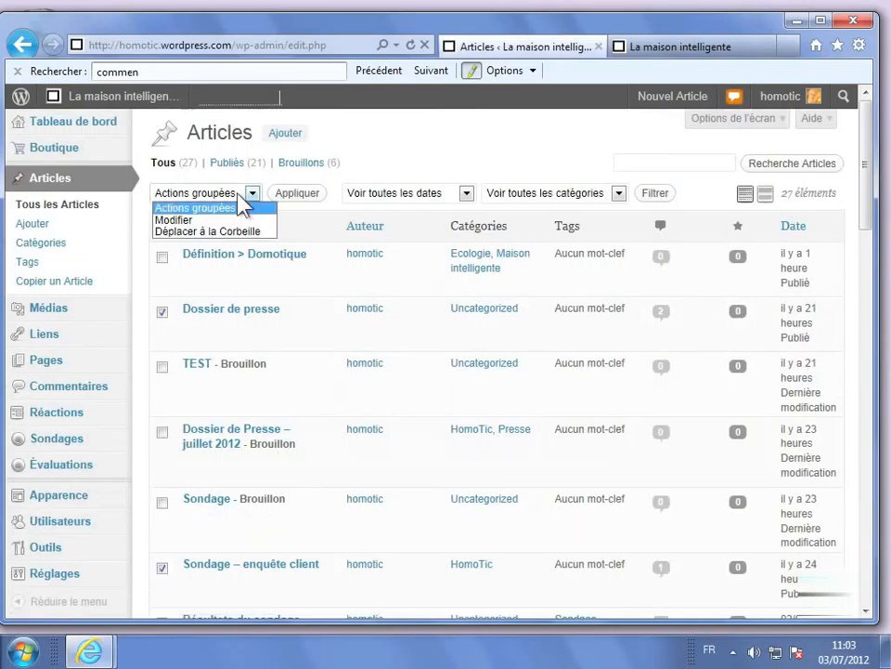
left_click(203, 220)
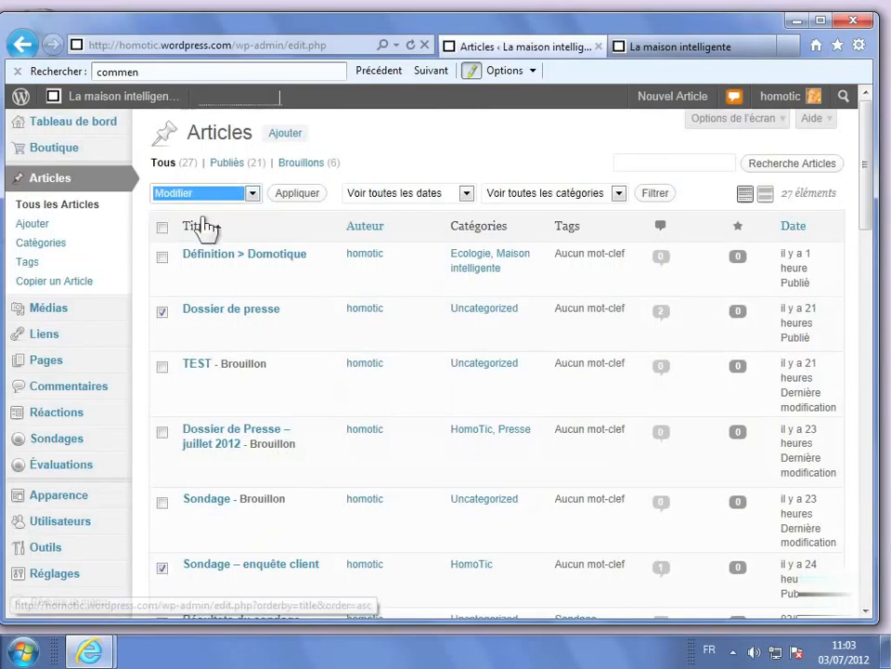
left_click(312, 200)
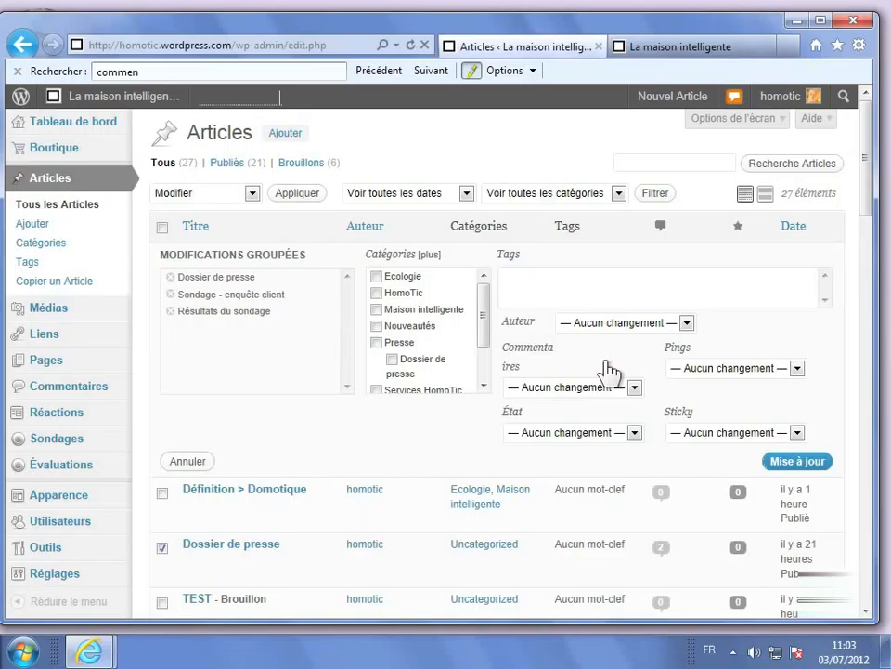
Set comments to "Autoriser" for the three bulk-edited articles and apply the update.
left_click(608, 388)
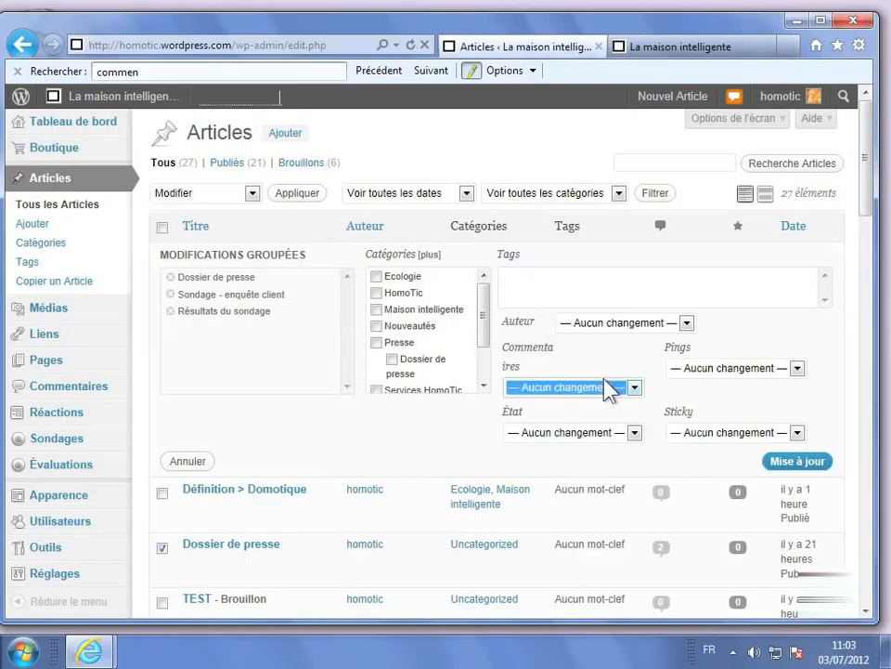
left_click(635, 389)
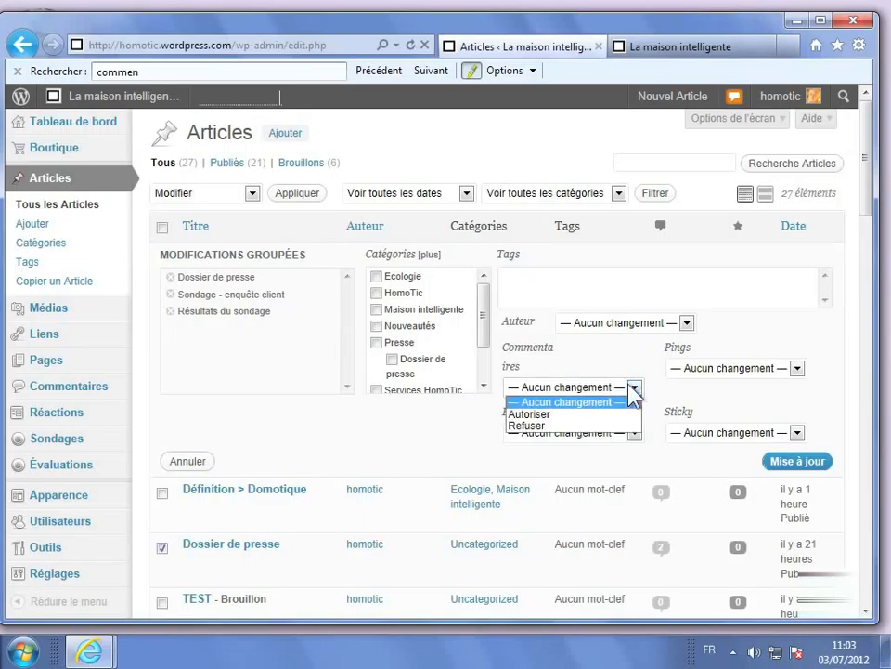
left_click(531, 415)
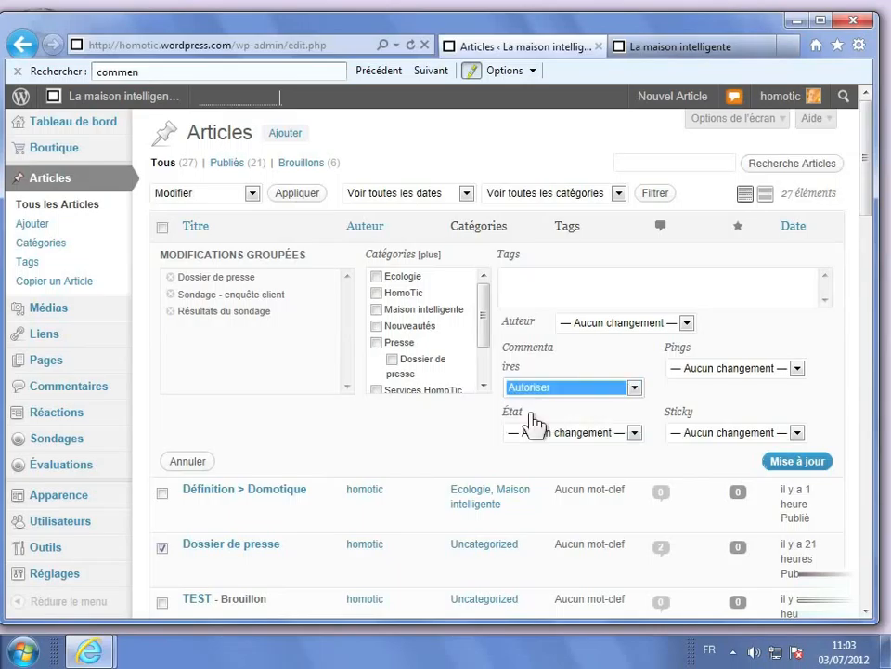
left_click(794, 469)
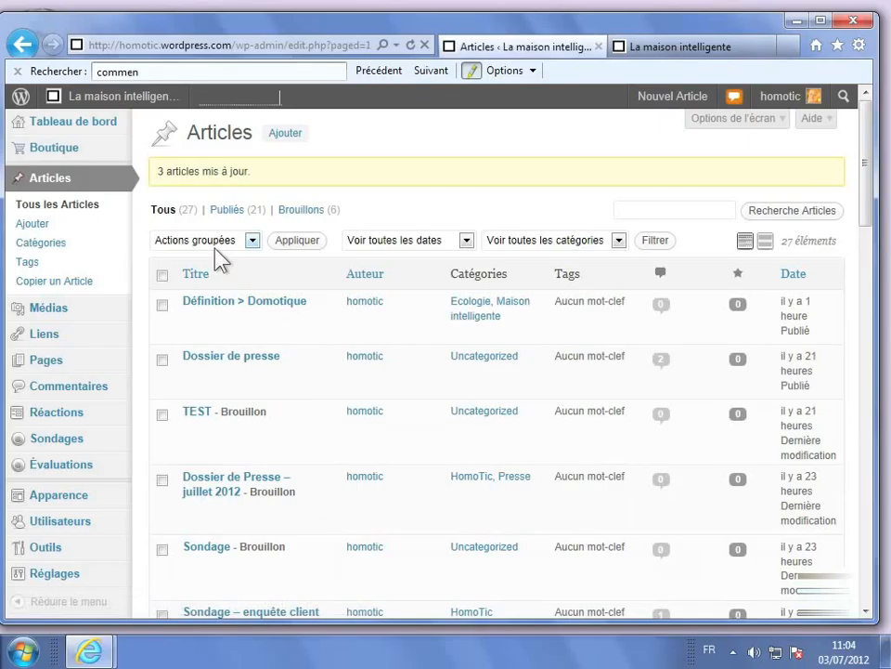
left_click(164, 305)
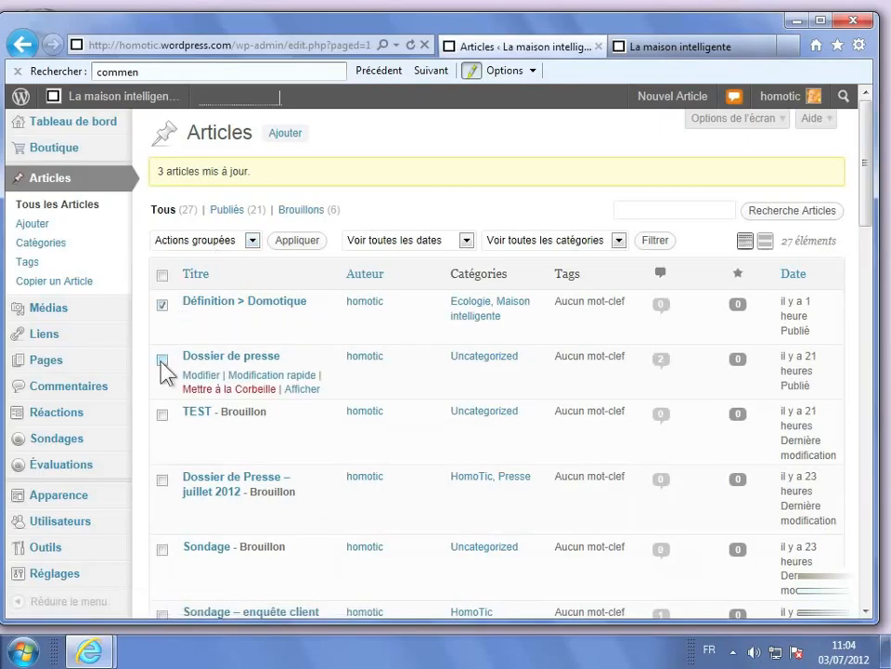
left_click(163, 361)
left_click(210, 241)
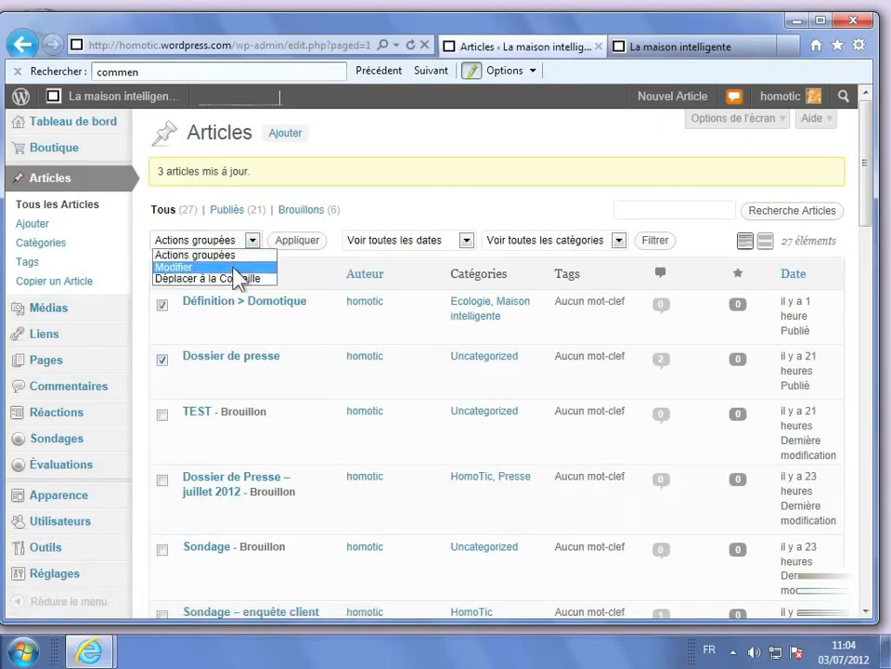
left_click(234, 268)
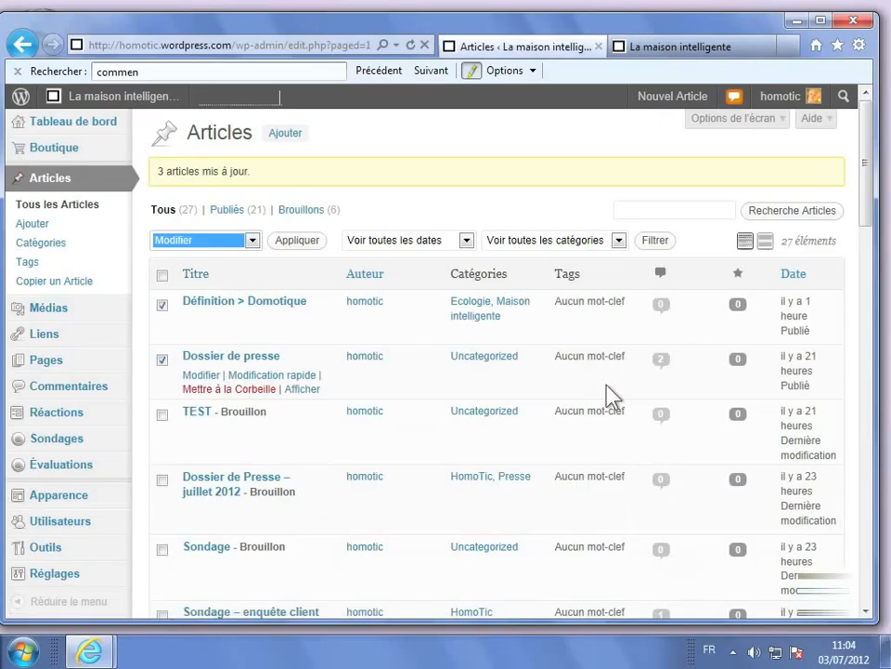
left_click(307, 242)
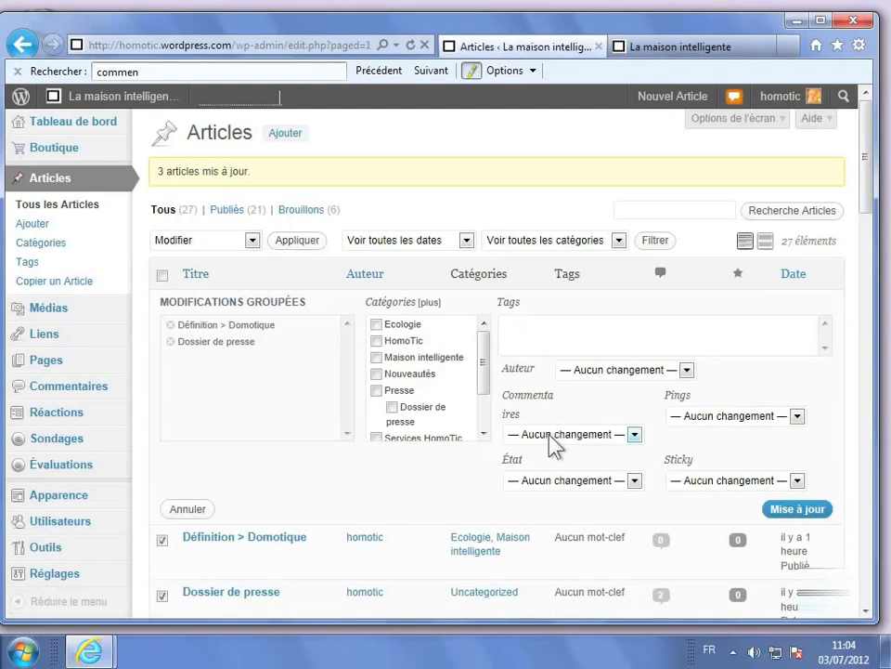
left_click(549, 435)
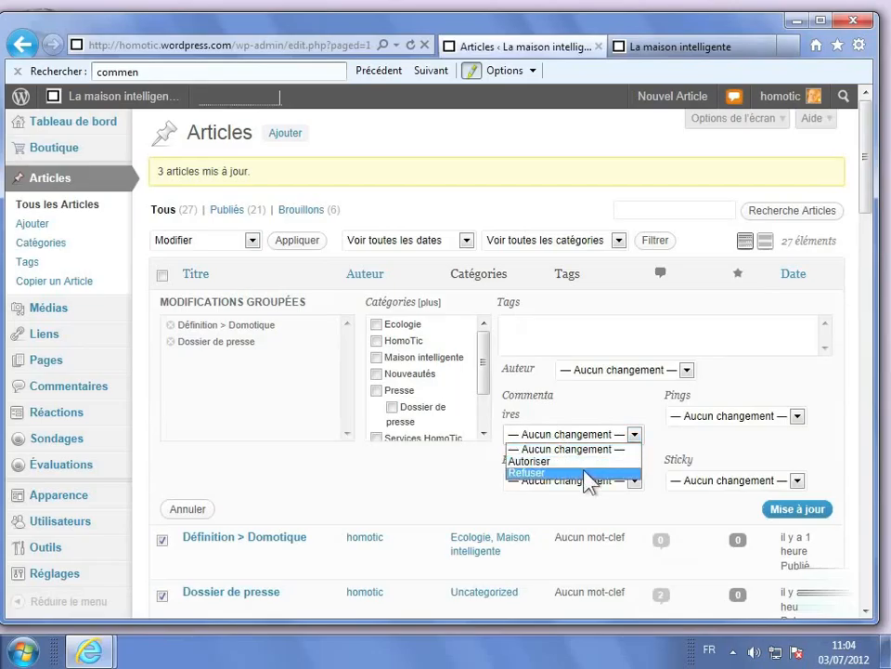
left_click(539, 372)
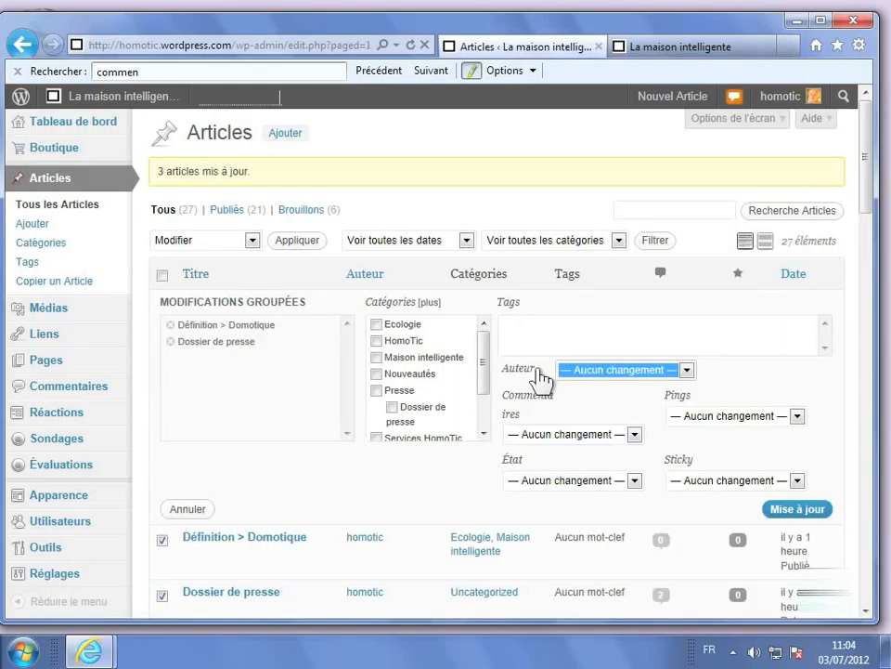
In the Discussion settings, require users to be registered and logged in to comment, and automatically close comments on articles older than 31 days.
mouse_move(75, 586)
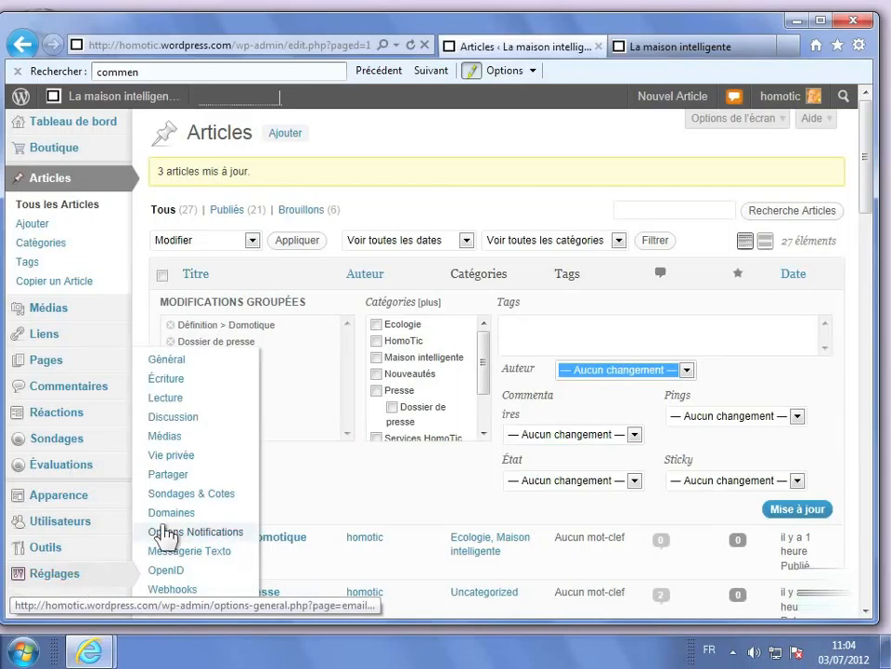
left_click(183, 419)
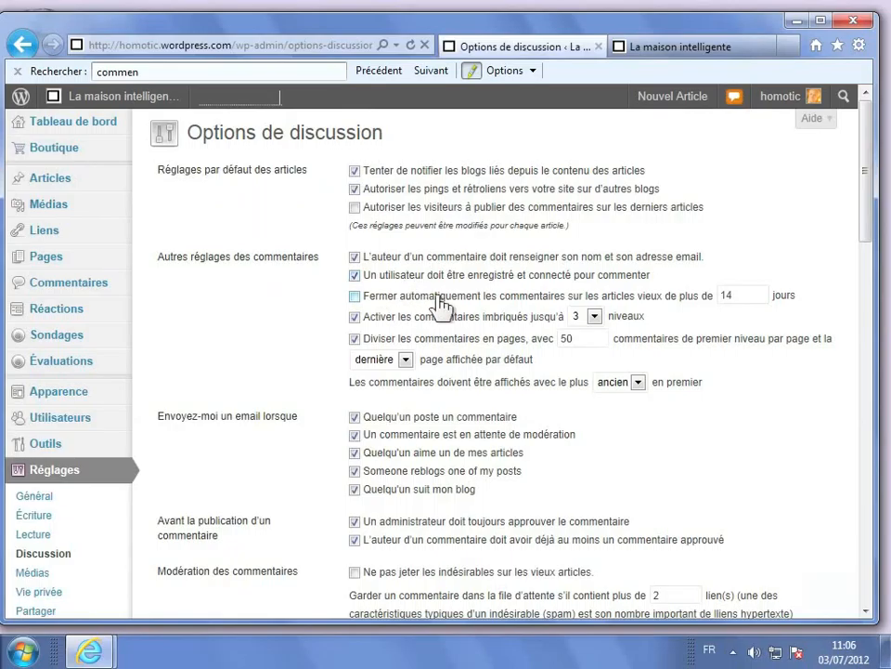
left_click(355, 297)
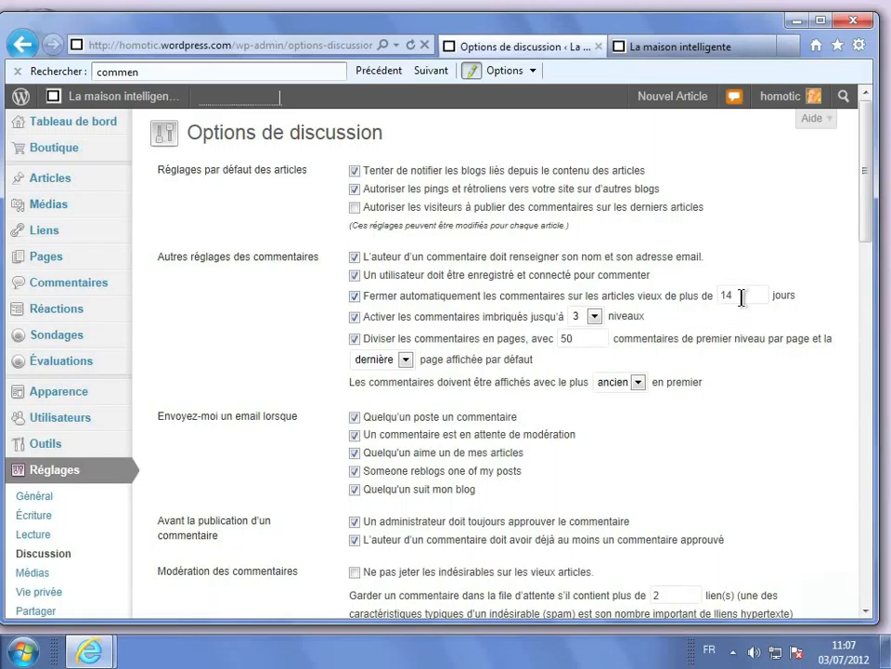
left_click_drag(740, 295, 703, 295)
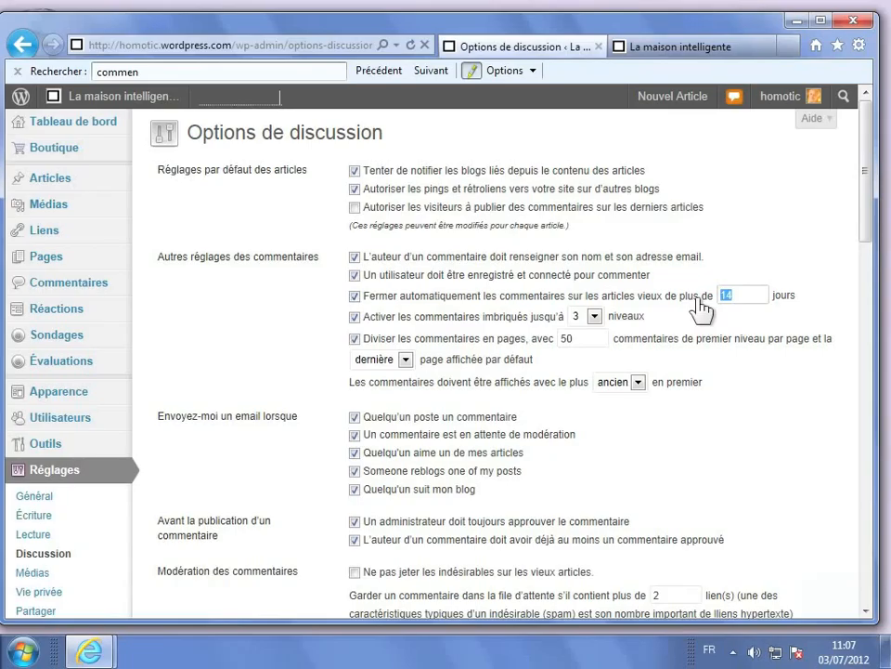
type("31")
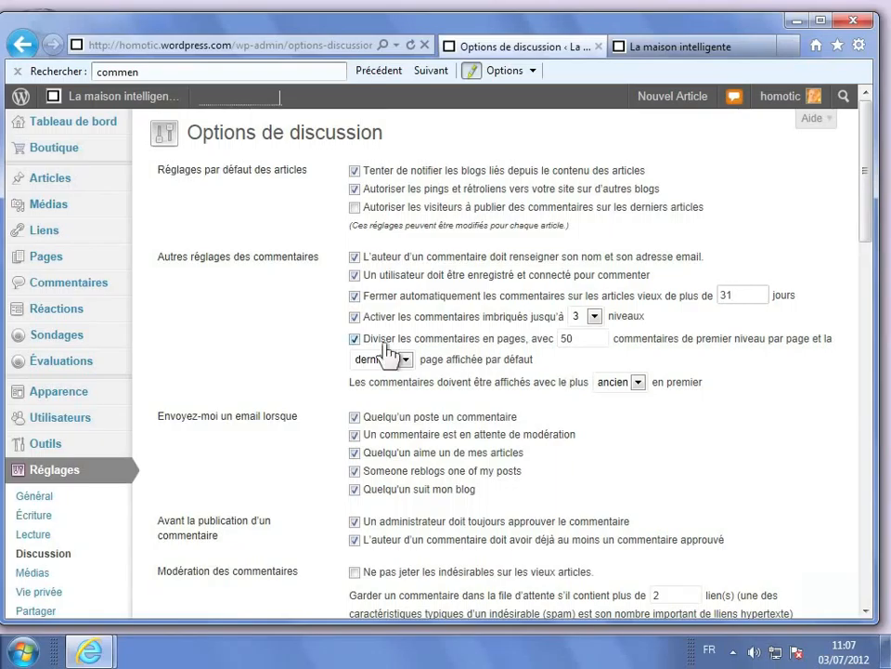
Keep comments divided into pages and set the display order to show the most "récent" comments first.
left_click(355, 340)
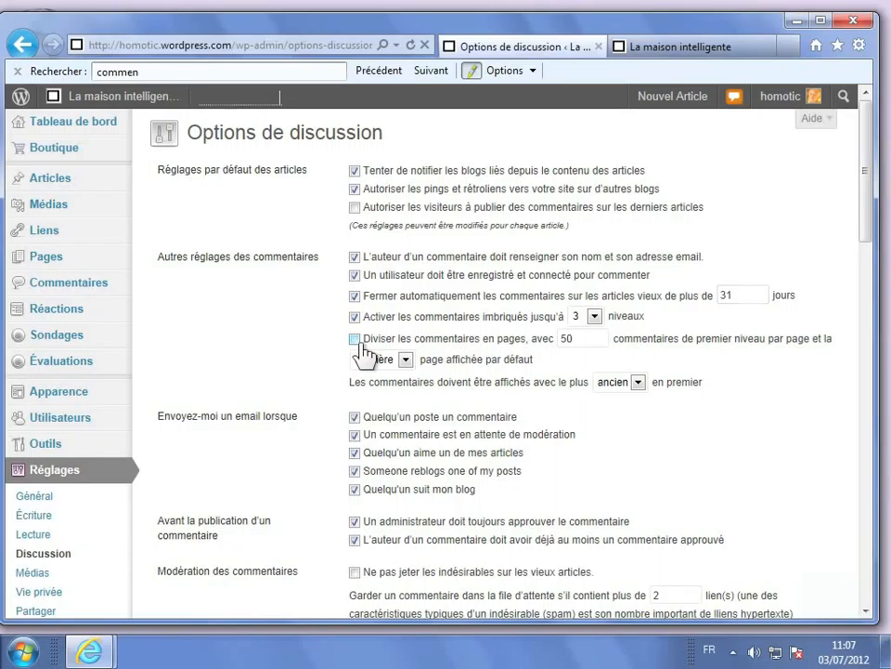
left_click(355, 339)
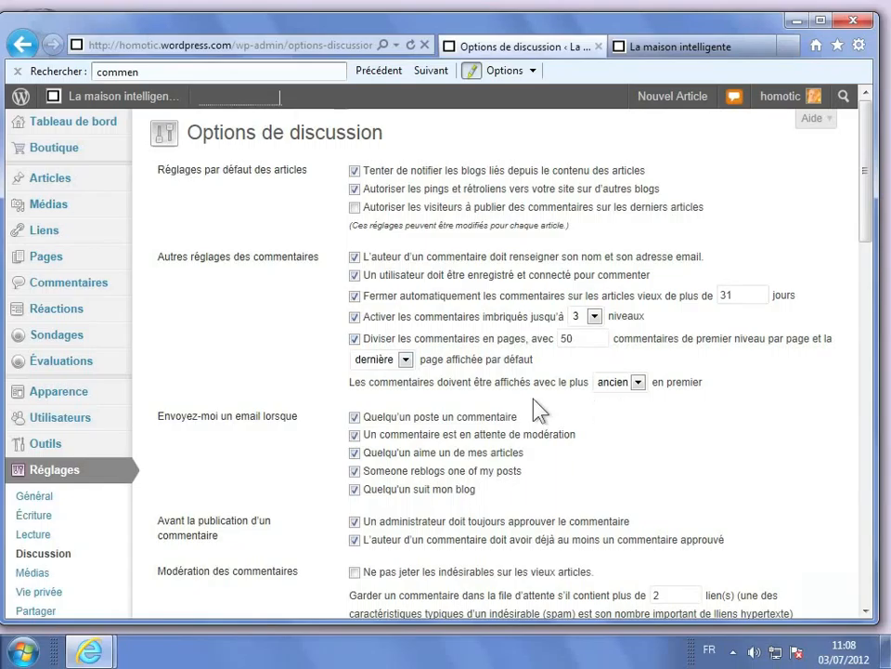
left_click(639, 384)
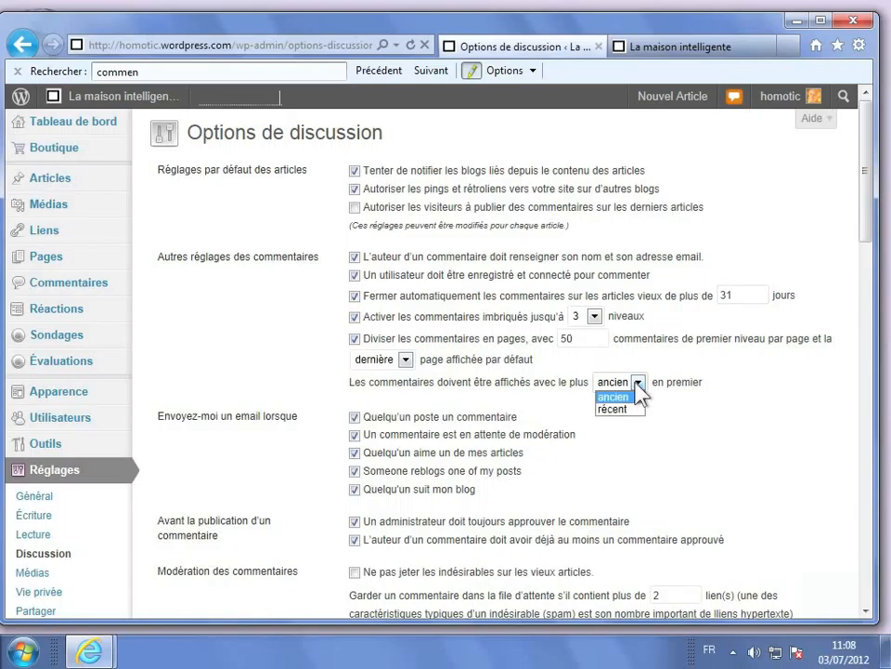
left_click(621, 409)
scroll(523, 397, "down", 15)
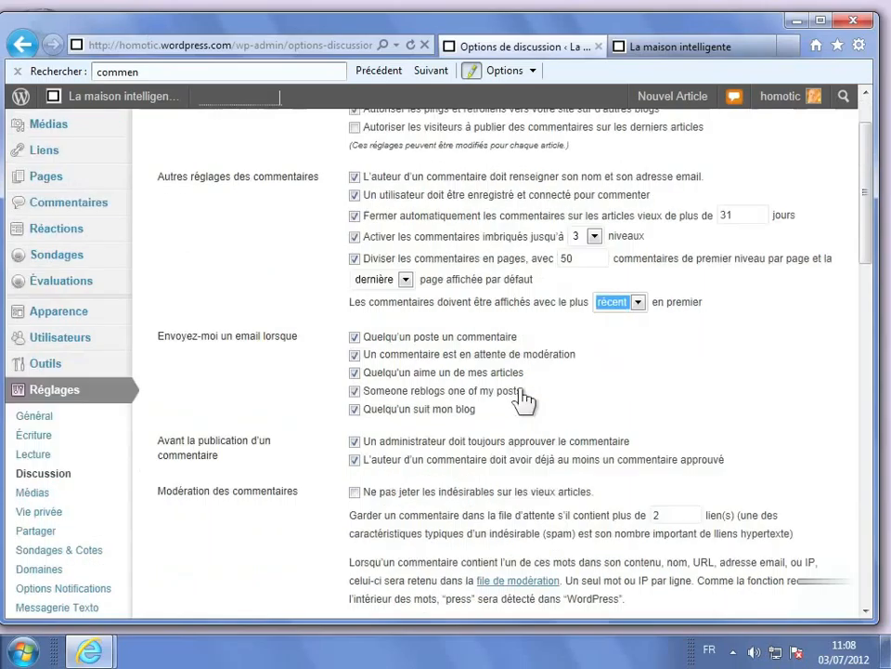
Save the modified discussion settings.
scroll(521, 404, "down", 5)
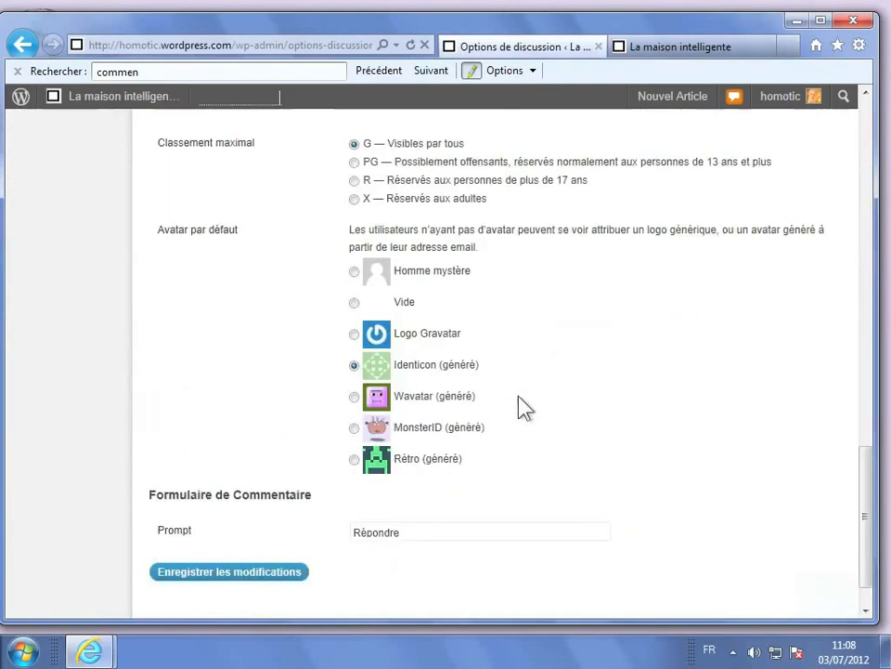
left_click(210, 573)
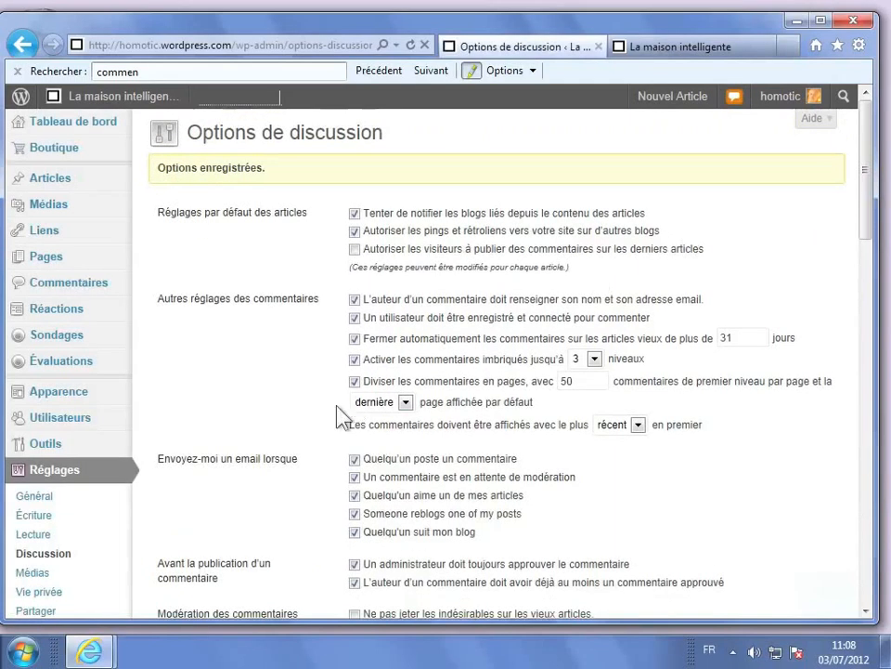
Switch to Mozilla Firefox and load the blog at homotic.wordpress.com.
left_click(25, 649)
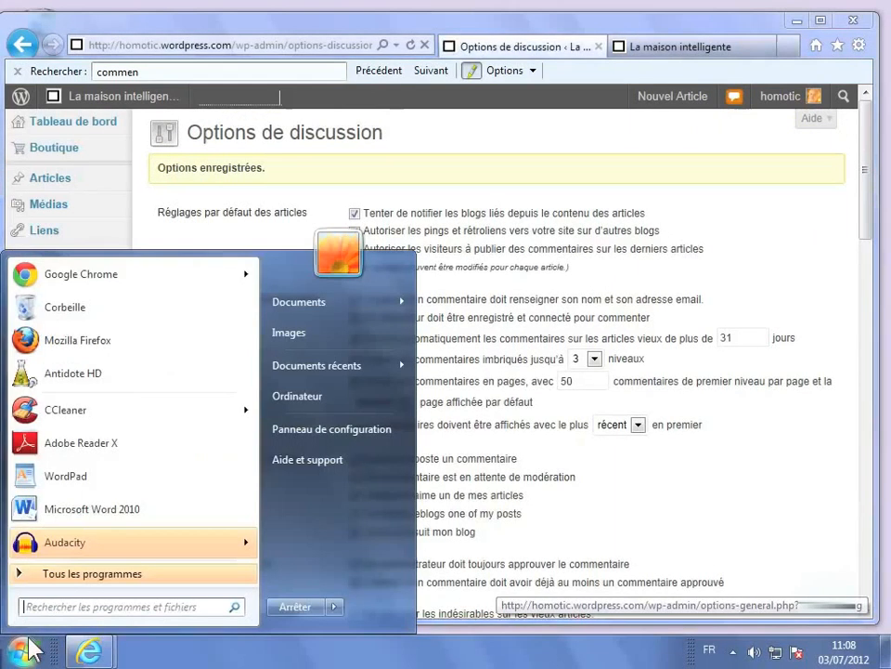
left_click(126, 355)
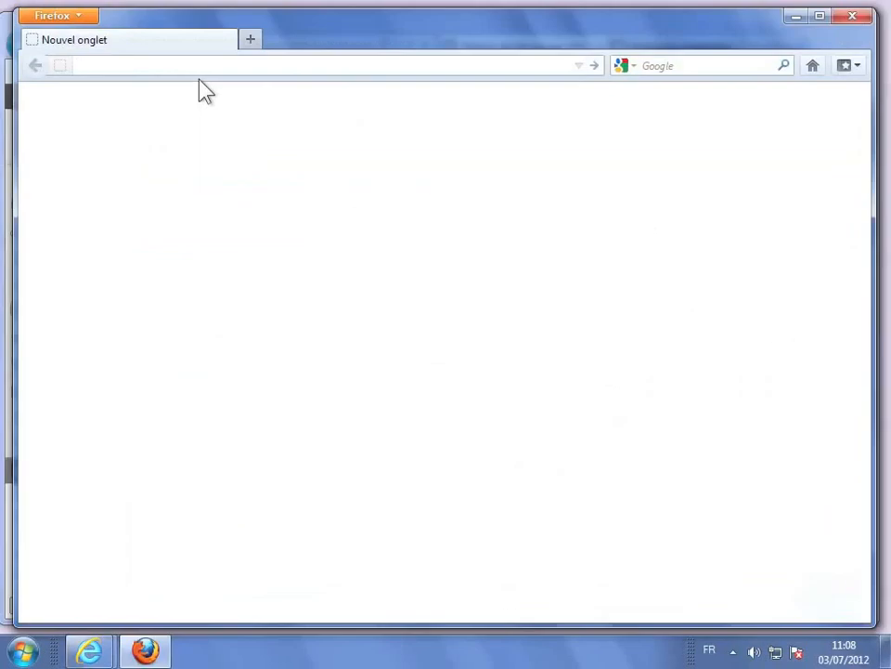
type("hom")
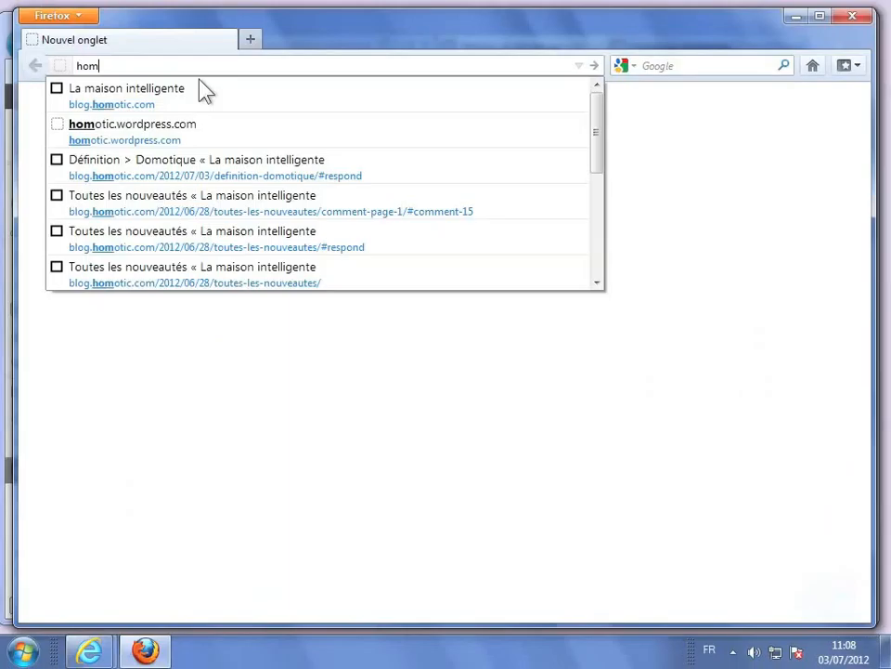
left_click(165, 136)
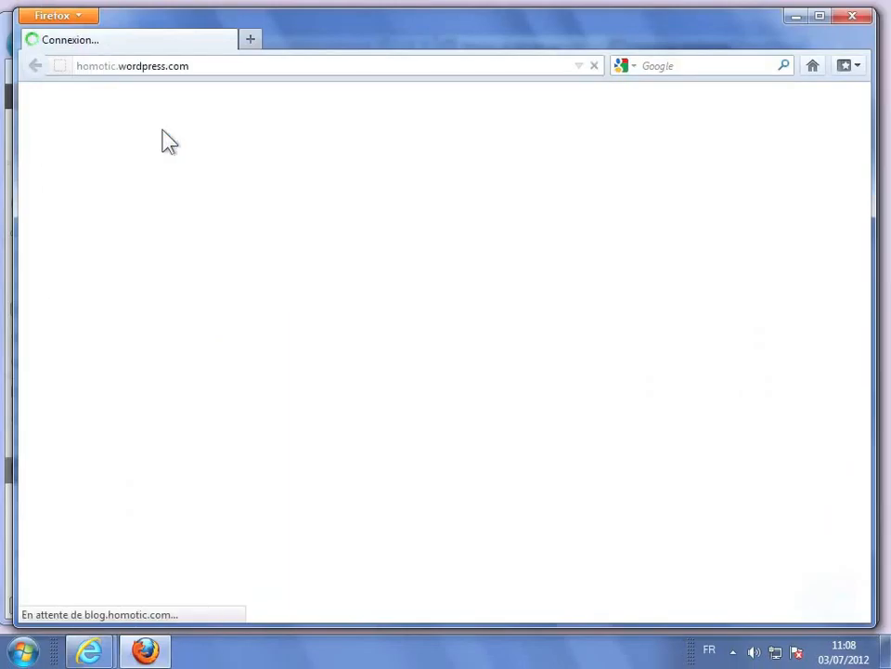
Open the comment form of the article "Résultats du sondage" and enter "bonjour" as the comment text.
scroll(336, 397, "down", 5)
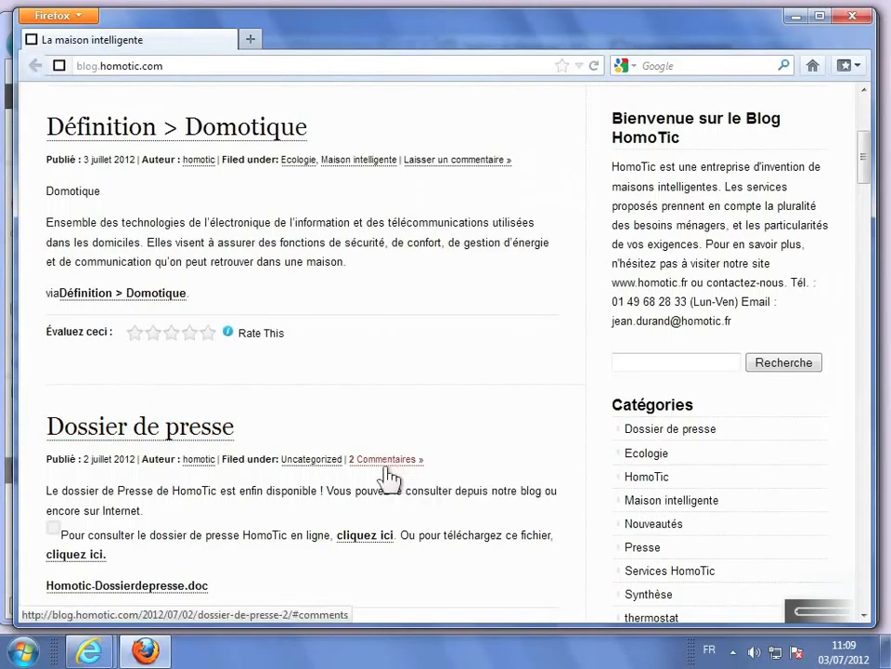
scroll(388, 478, "down", 5)
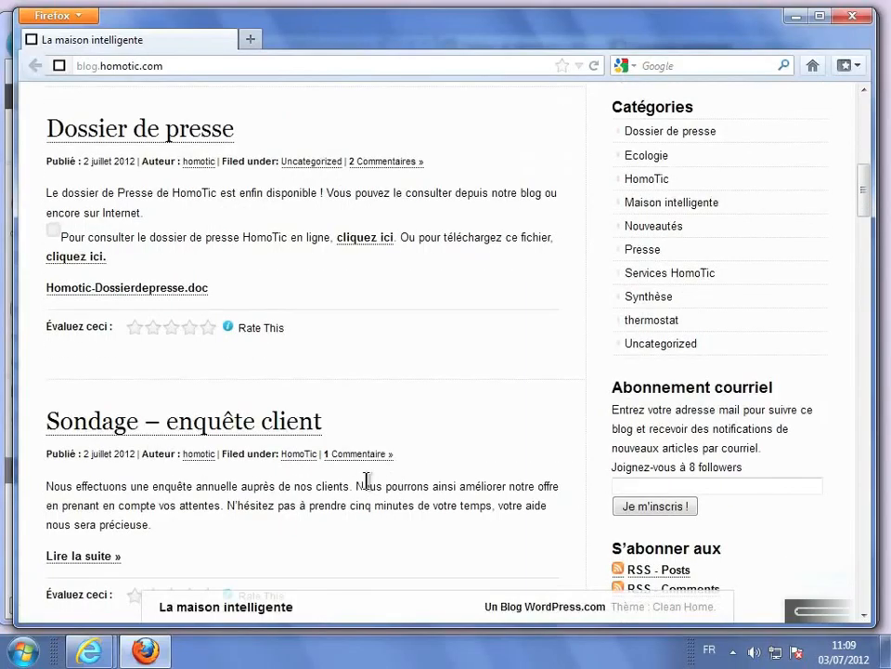
scroll(366, 480, "down", 7)
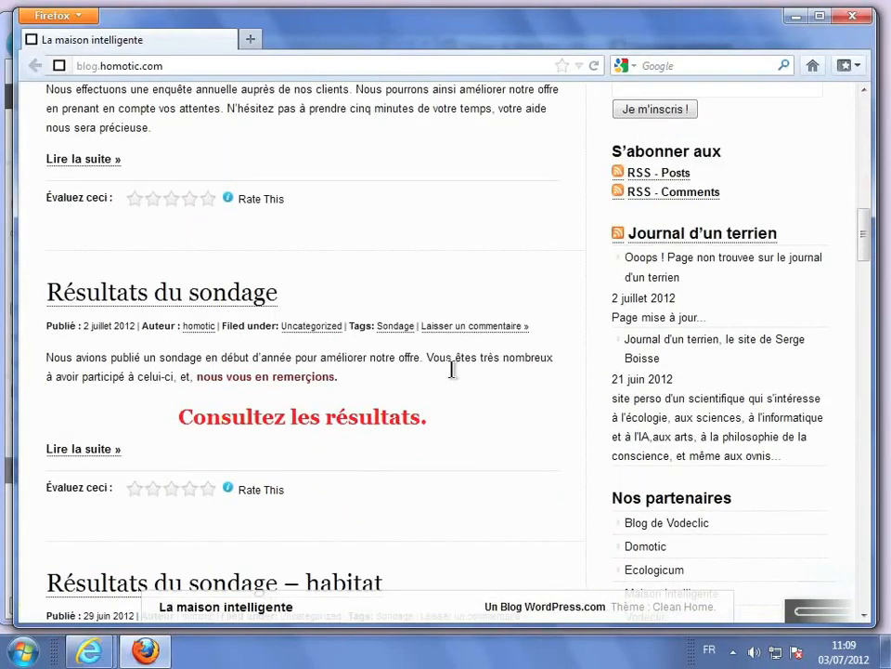
left_click(462, 337)
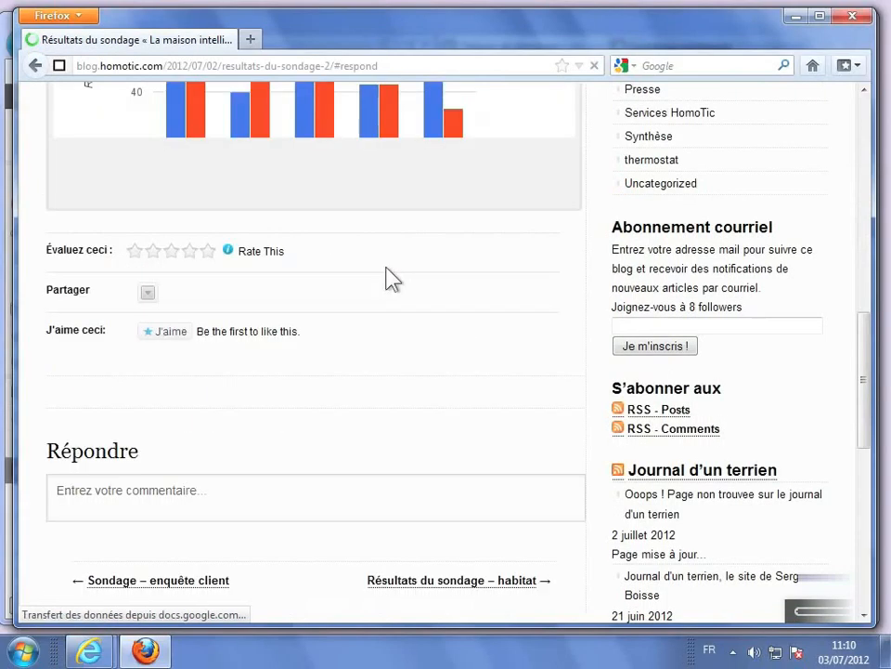
left_click(250, 166)
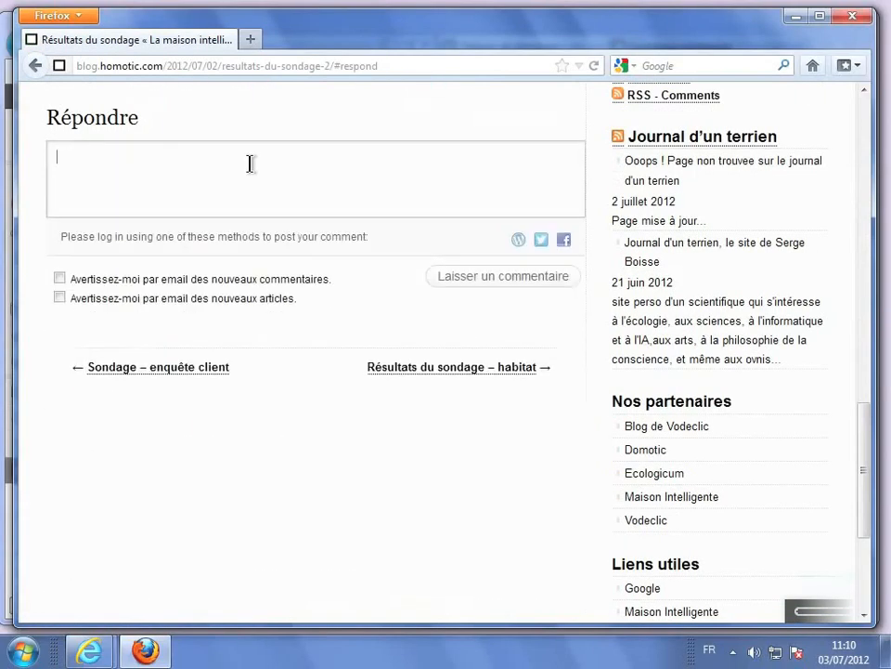
type("bonjour")
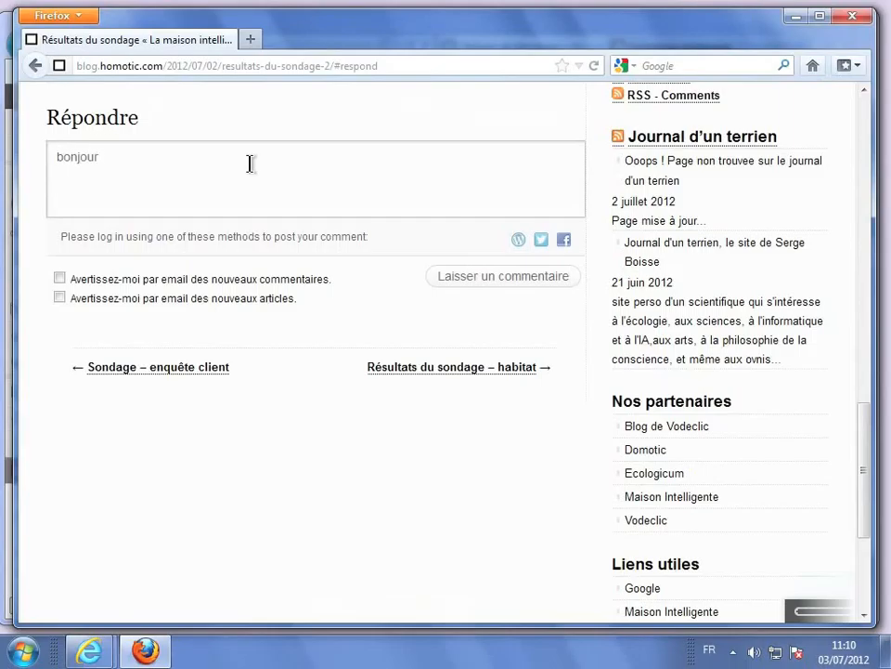